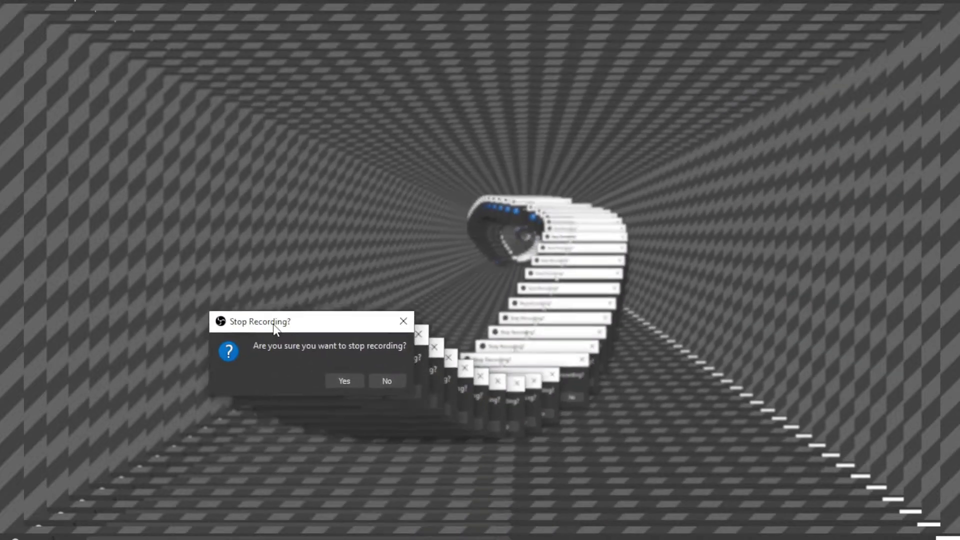
# Step: Swirl the 'Stop Recording?' confirmation in curving loops to paint echoed trails across the preview
pyautogui.moveTo(208, 272)
pyautogui.mouseDown()
pyautogui.moveTo(285, 442)
pyautogui.moveTo(486, 493)
pyautogui.moveTo(484, 500)
pyautogui.mouseUp()
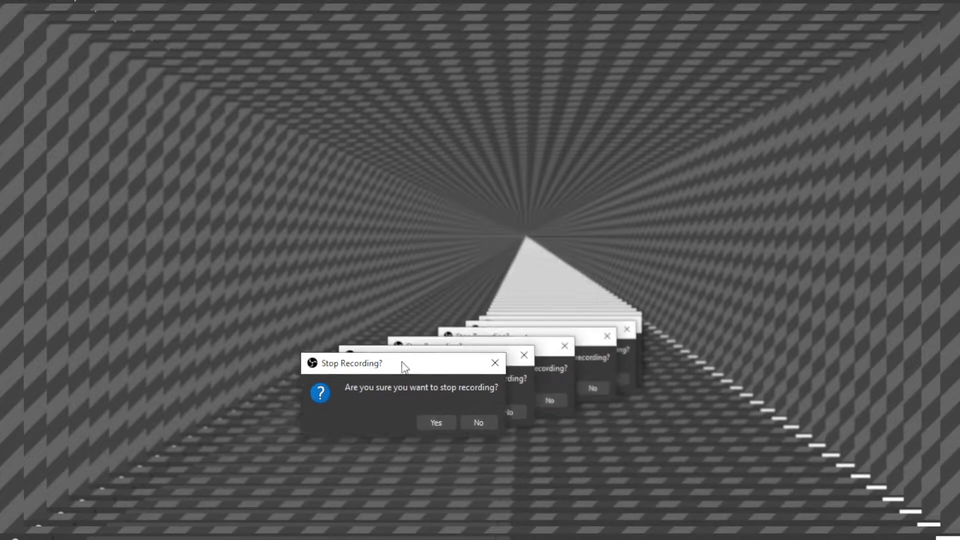
pyautogui.moveTo(403, 366)
pyautogui.mouseDown()
pyautogui.moveTo(223, 108)
pyautogui.moveTo(642, 511)
pyautogui.moveTo(635, 228)
pyautogui.moveTo(465, 341)
pyautogui.mouseUp()
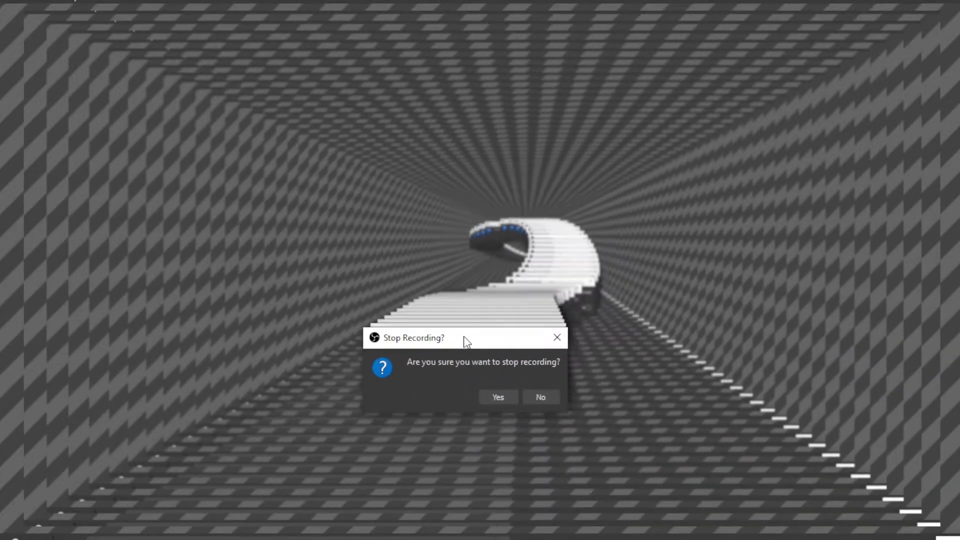
pyautogui.moveTo(516, 289)
pyautogui.mouseDown()
pyautogui.moveTo(815, 222)
pyautogui.moveTo(300, 150)
pyautogui.moveTo(362, 397)
pyautogui.moveTo(726, 201)
pyautogui.moveTo(236, 73)
pyautogui.moveTo(332, 461)
pyautogui.moveTo(647, 333)
pyautogui.moveTo(396, 302)
pyautogui.mouseUp()
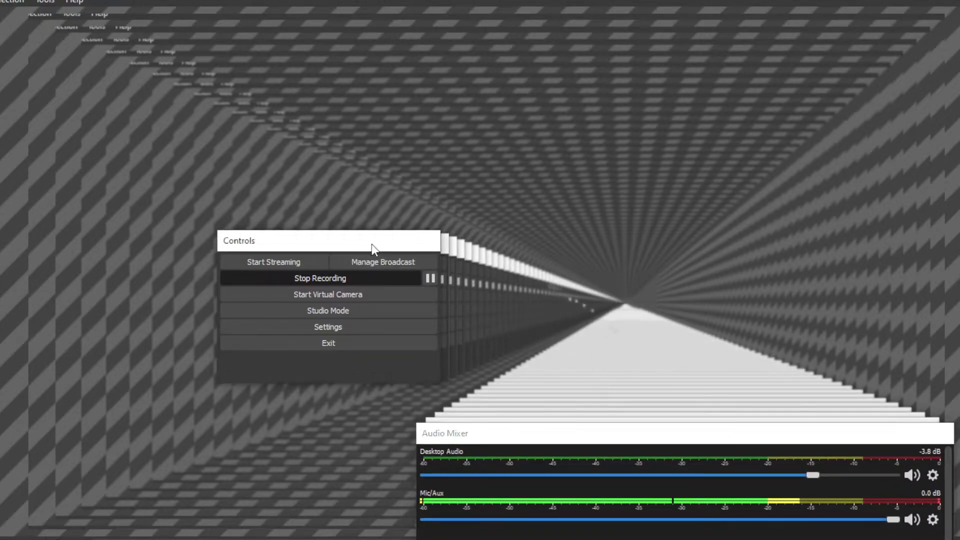
# Step: Move controls to bottom-left, mixer to upper-right, and sources top-left then bottom-centre
pyautogui.moveTo(373, 246)
pyautogui.mouseDown()
pyautogui.moveTo(322, 361)
pyautogui.moveTo(326, 426)
pyautogui.mouseUp()
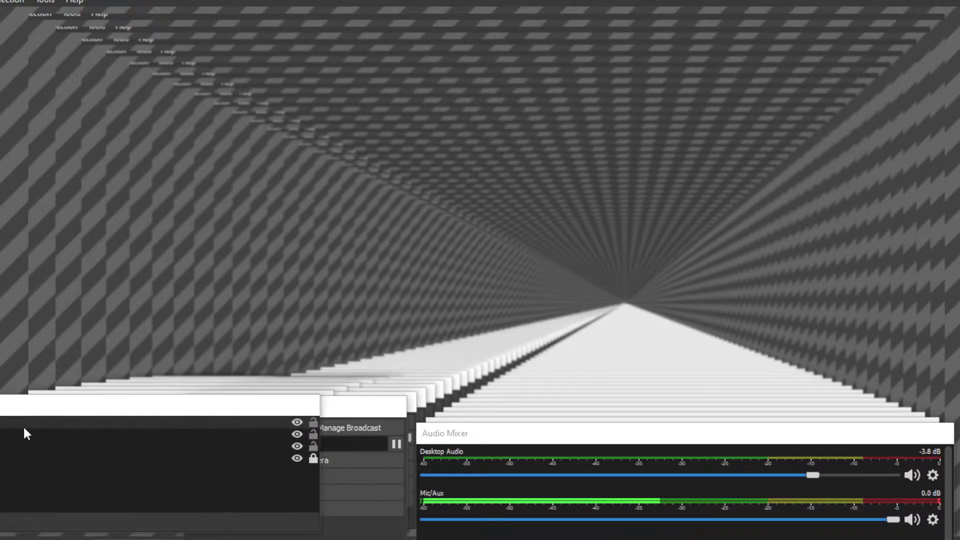
pyautogui.moveTo(26, 431)
pyautogui.mouseDown()
pyautogui.moveTo(15, 286)
pyautogui.moveTo(121, 105)
pyautogui.mouseUp()
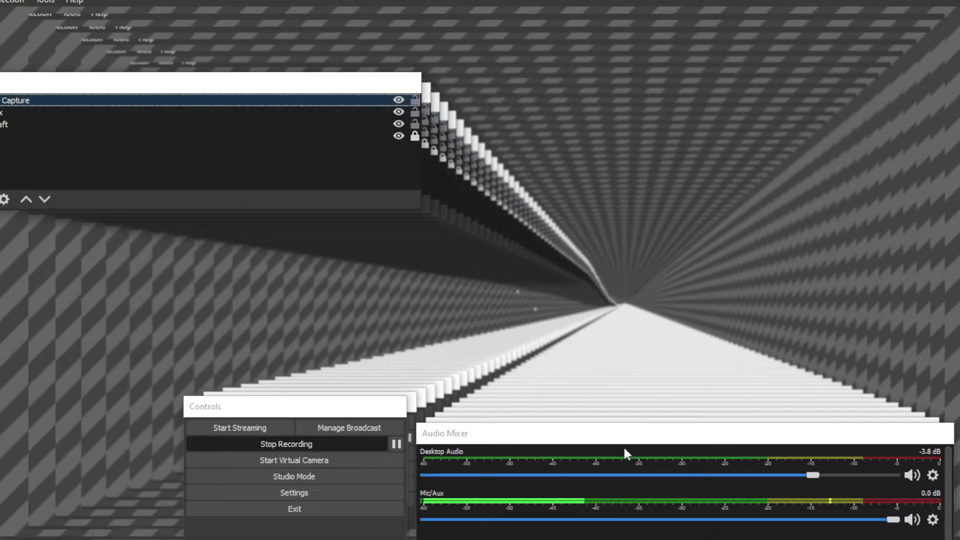
pyautogui.moveTo(686, 435)
pyautogui.mouseDown()
pyautogui.moveTo(682, 420)
pyautogui.moveTo(818, 78)
pyautogui.mouseUp()
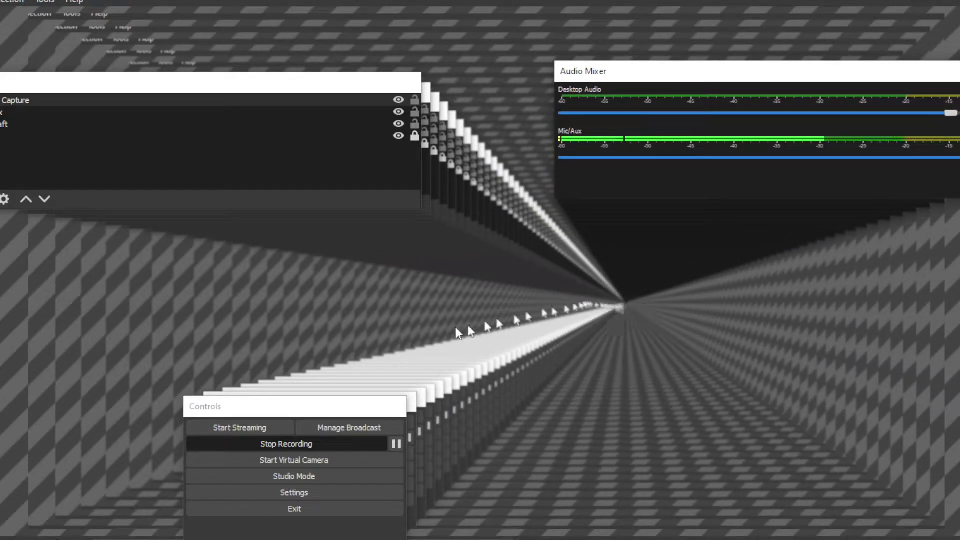
pyautogui.moveTo(300, 89); pyautogui.dragTo(676, 452)
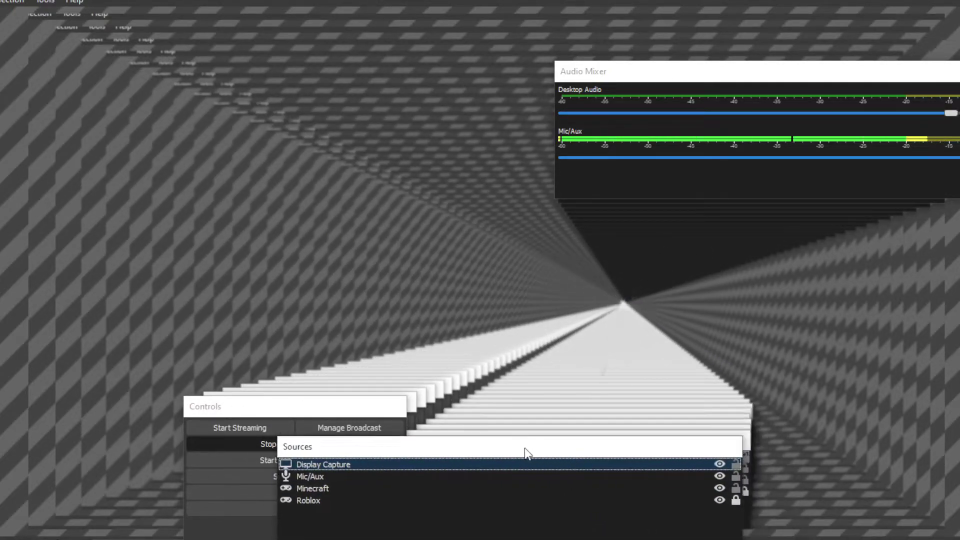
# Step: Sweep the sources list around, return the mixer bottom-right, and settle sources at the bottom
pyautogui.moveTo(525, 453)
pyautogui.mouseDown()
pyautogui.moveTo(187, 401)
pyautogui.moveTo(135, 275)
pyautogui.moveTo(168, 475)
pyautogui.moveTo(252, 300)
pyautogui.moveTo(251, 440)
pyautogui.moveTo(279, 276)
pyautogui.moveTo(272, 413)
pyautogui.moveTo(267, 377)
pyautogui.mouseUp()
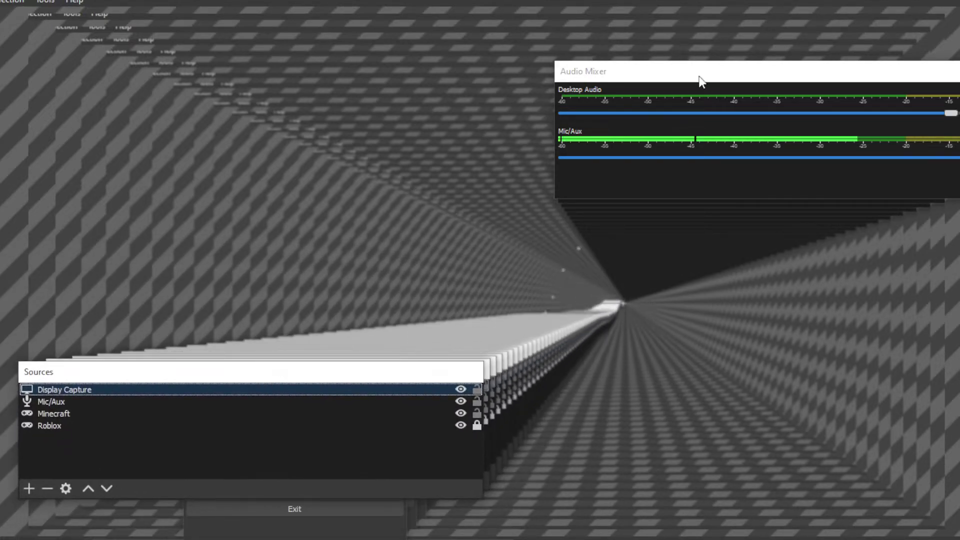
pyautogui.moveTo(699, 80)
pyautogui.mouseDown()
pyautogui.moveTo(735, 388)
pyautogui.moveTo(695, 424)
pyautogui.mouseUp()
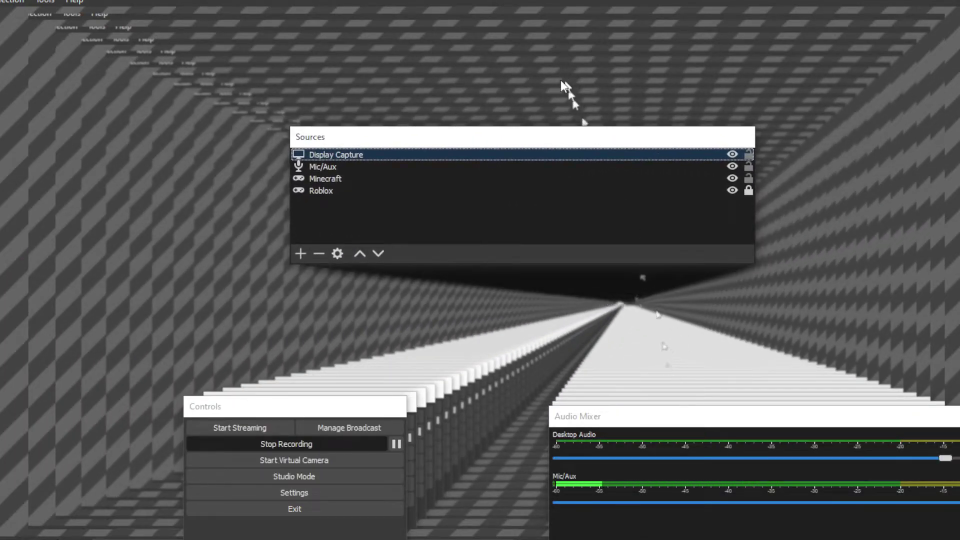
pyautogui.moveTo(561, 136); pyautogui.dragTo(559, 424)
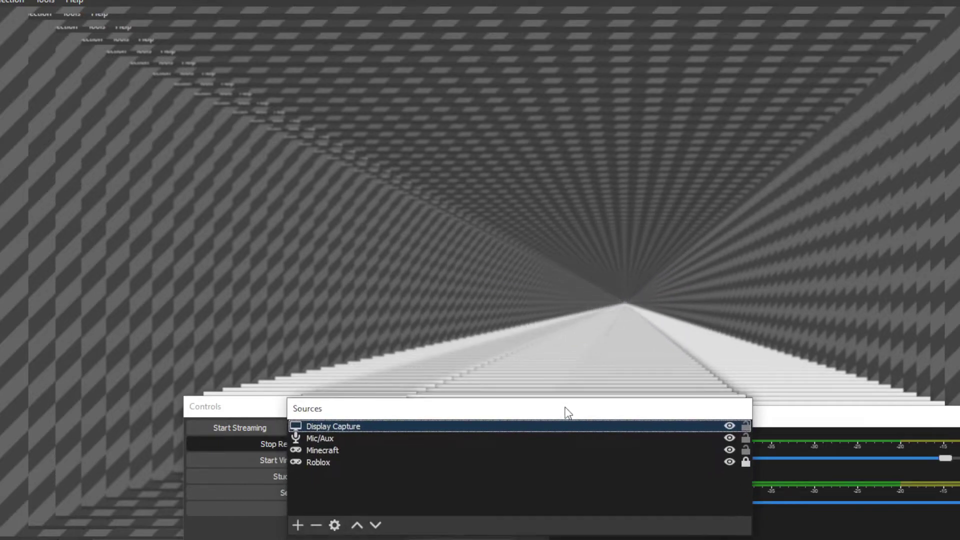
pyautogui.moveTo(568, 394)
pyautogui.mouseDown()
pyautogui.moveTo(567, 413)
pyautogui.moveTo(570, 379)
pyautogui.moveTo(572, 404)
pyautogui.mouseUp()
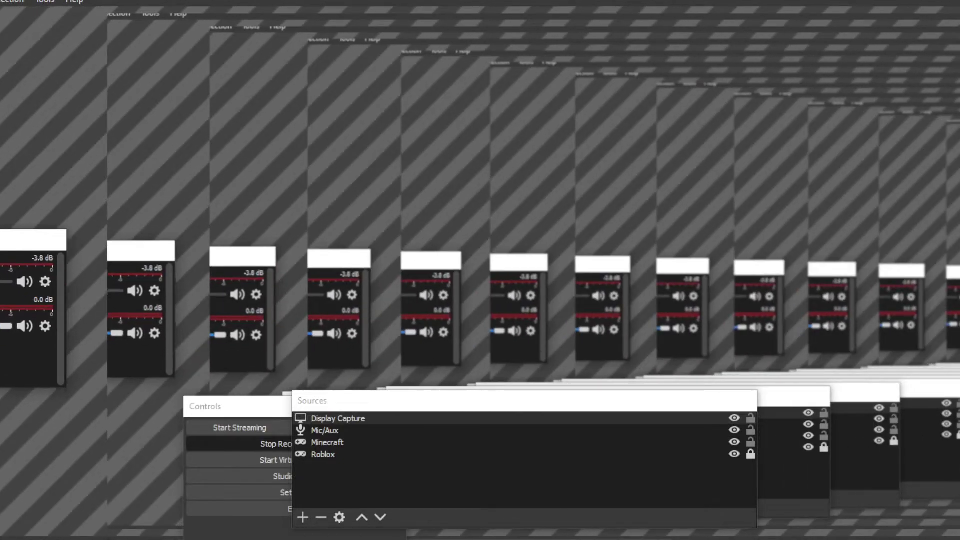
# Step: Sweep sources far left, dock the controls at the left edge, then shift the capture right
pyautogui.moveTo(446, 407); pyautogui.dragTo(8, 274)
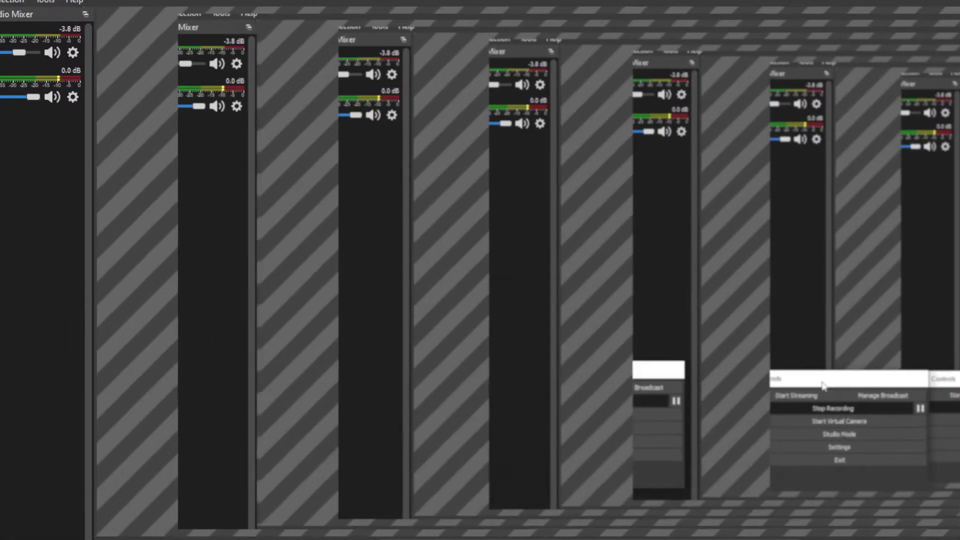
pyautogui.moveTo(242, 412); pyautogui.dragTo(11, 45)
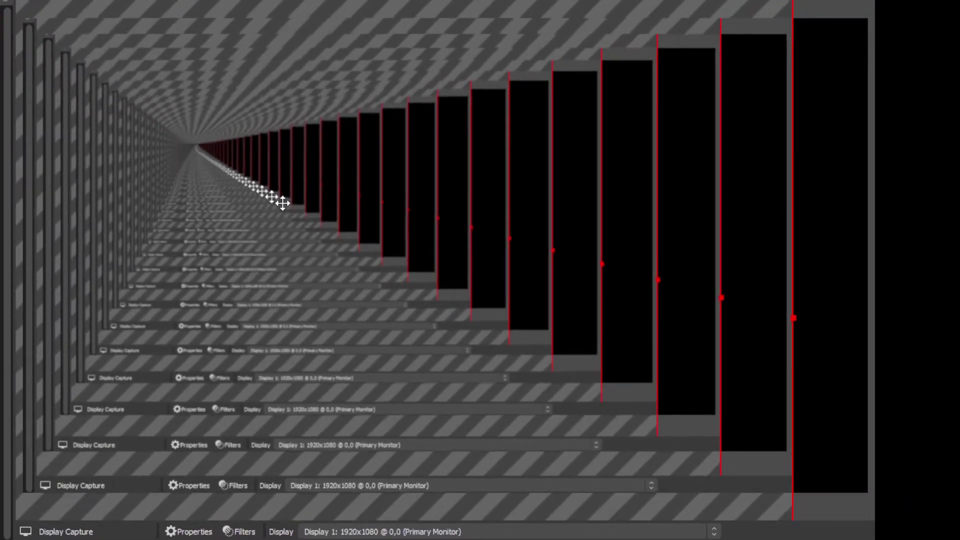
pyautogui.moveTo(281, 201); pyautogui.dragTo(293, 244)
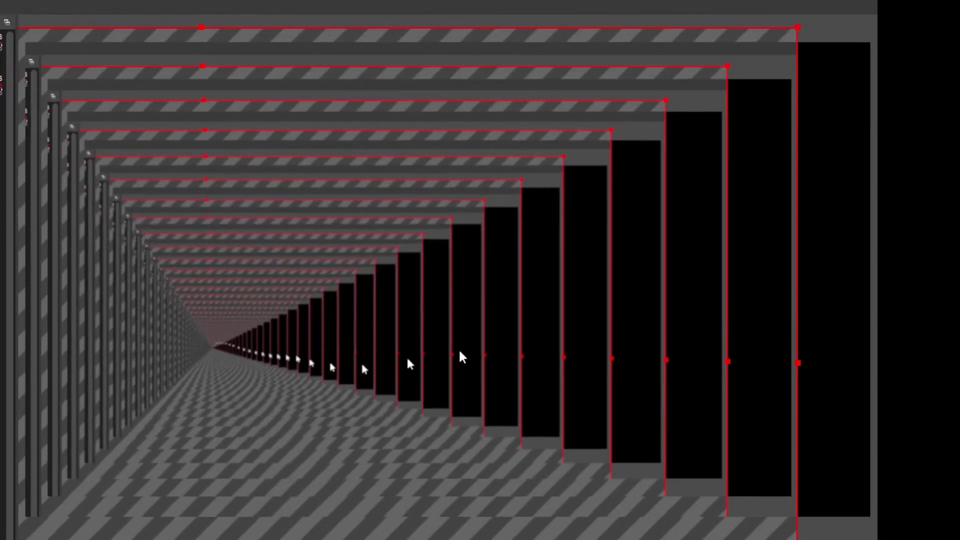
pyautogui.moveTo(689, 266); pyautogui.dragTo(869, 231)
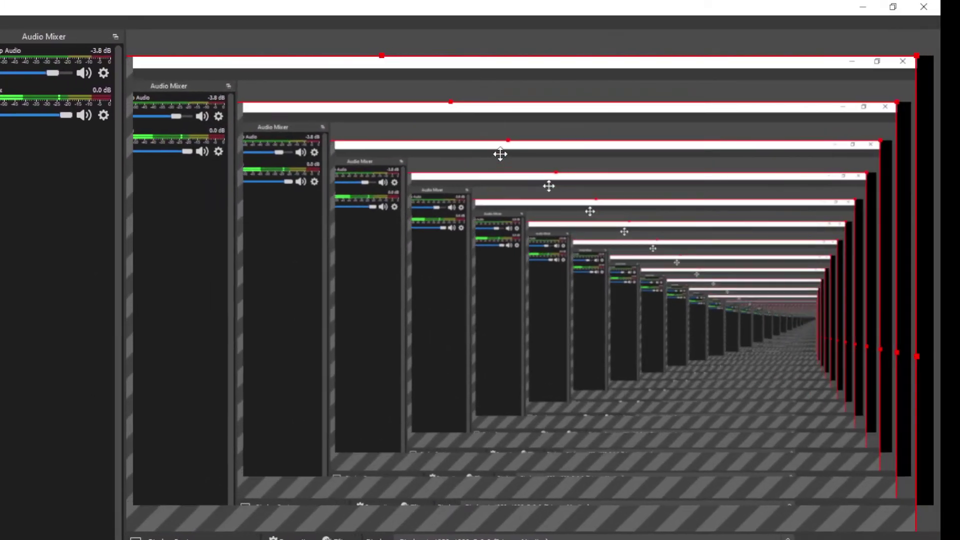
# Step: Reframe the display capture, then float the Audio Mixer, Sources and Controls docks
pyautogui.moveTo(921, 348)
pyautogui.mouseDown()
pyautogui.moveTo(776, 285)
pyautogui.moveTo(709, 286)
pyautogui.mouseUp()
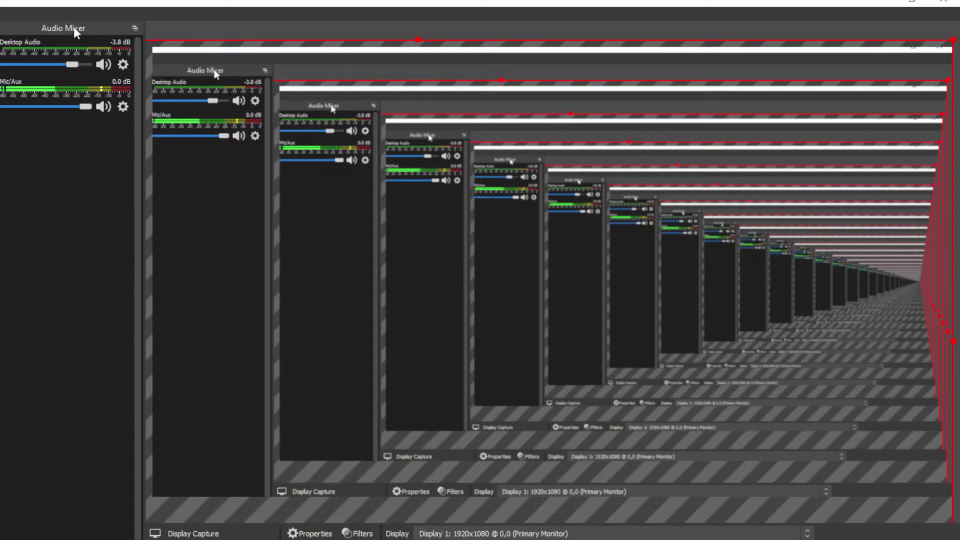
pyautogui.moveTo(74, 26)
pyautogui.mouseDown()
pyautogui.moveTo(452, 204)
pyautogui.moveTo(555, 173)
pyautogui.mouseUp()
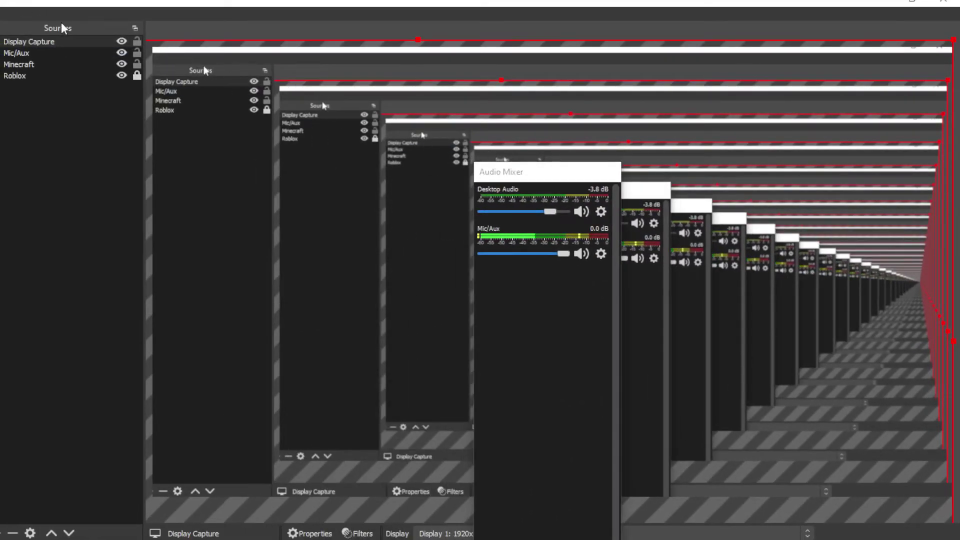
pyautogui.moveTo(63, 27); pyautogui.dragTo(747, 219)
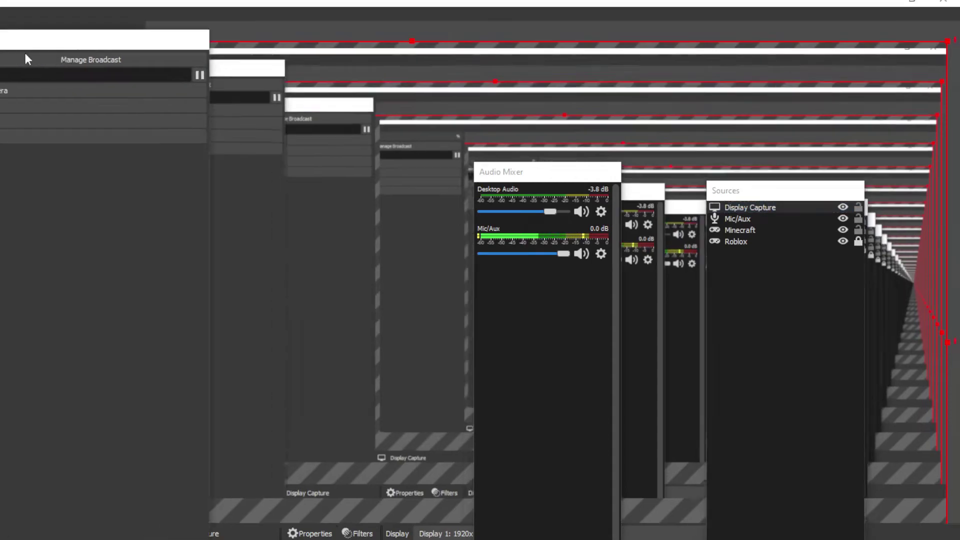
pyautogui.moveTo(25, 52)
pyautogui.mouseDown()
pyautogui.moveTo(394, 156)
pyautogui.moveTo(186, 306)
pyautogui.moveTo(239, 420)
pyautogui.mouseUp()
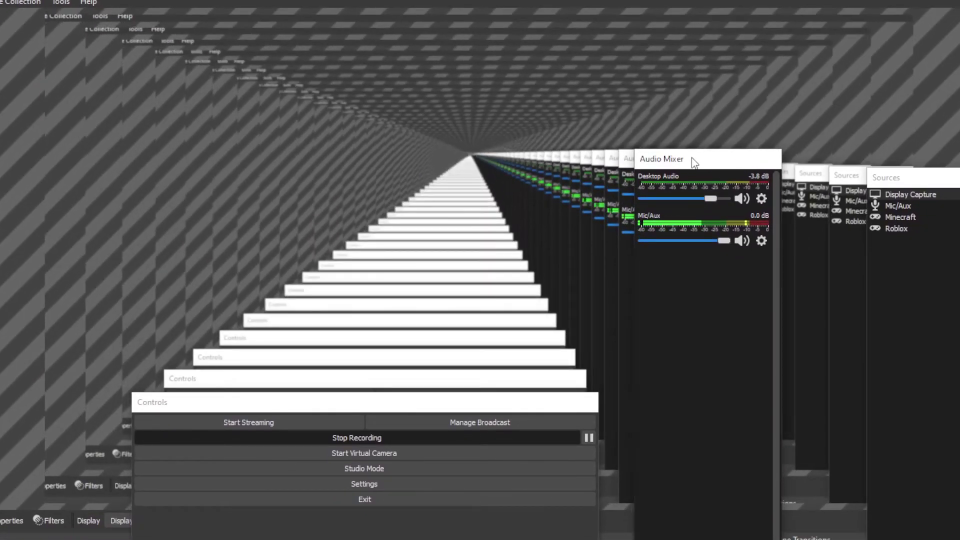
# Step: Move the mixer down, sources off right and back, and controls toward the bottom right
pyautogui.moveTo(694, 163); pyautogui.dragTo(681, 471)
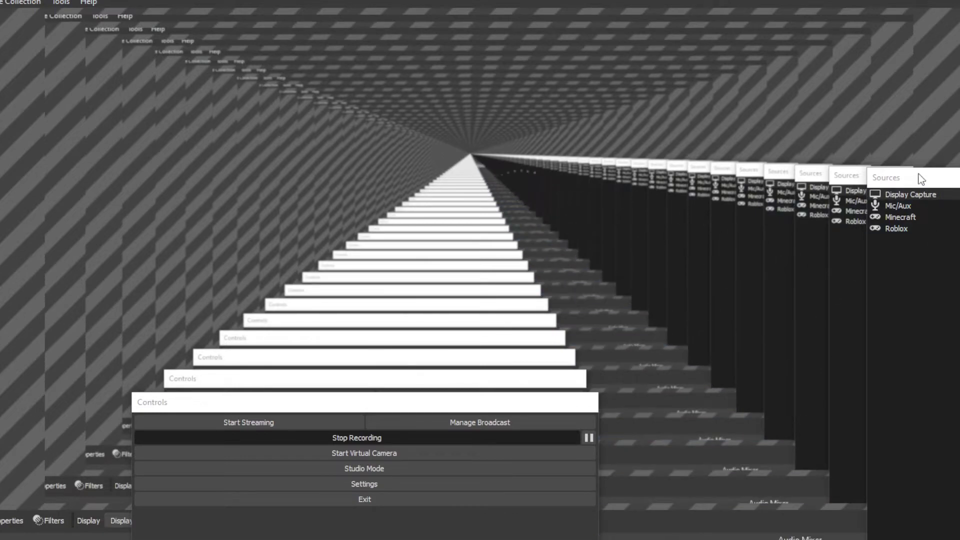
pyautogui.moveTo(921, 179); pyautogui.dragTo(959, 180)
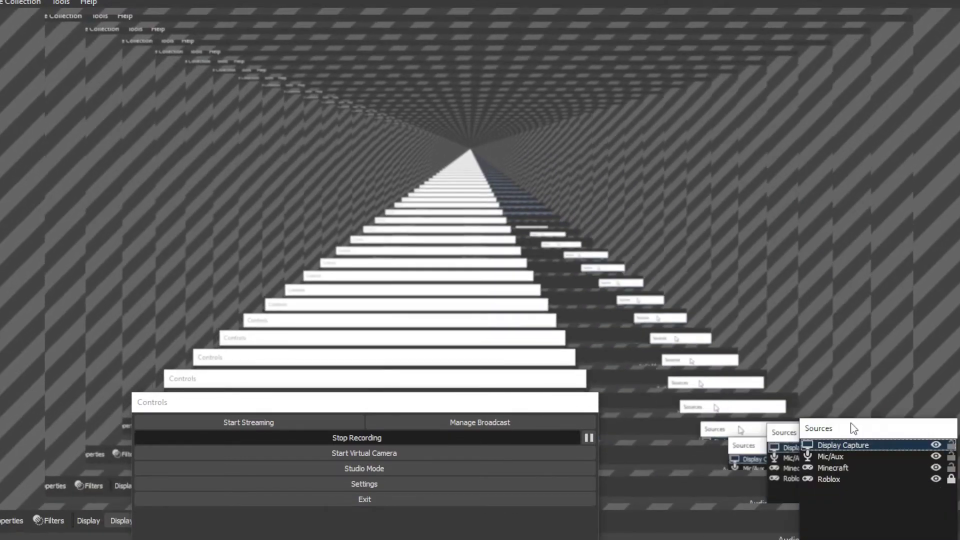
pyautogui.moveTo(959, 420); pyautogui.dragTo(720, 216)
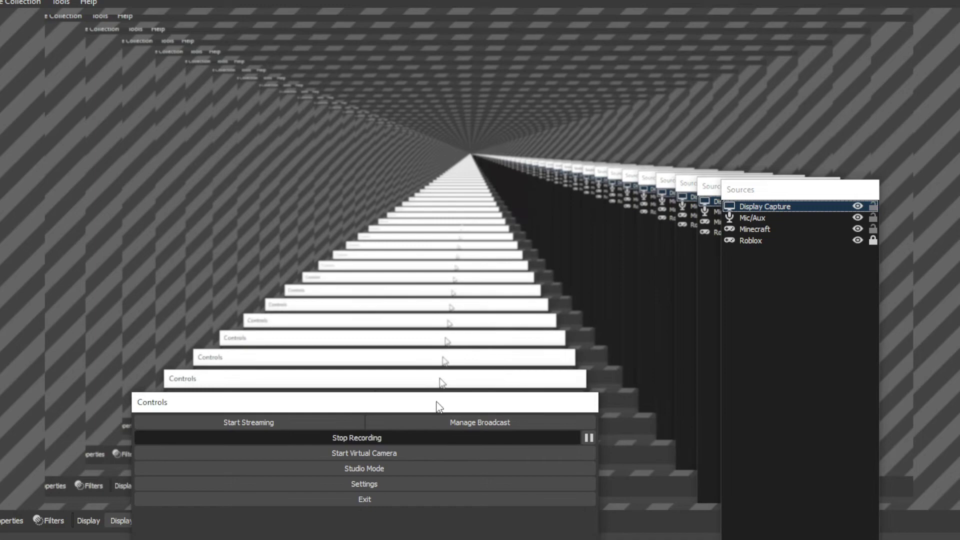
pyautogui.moveTo(437, 406); pyautogui.dragTo(959, 537)
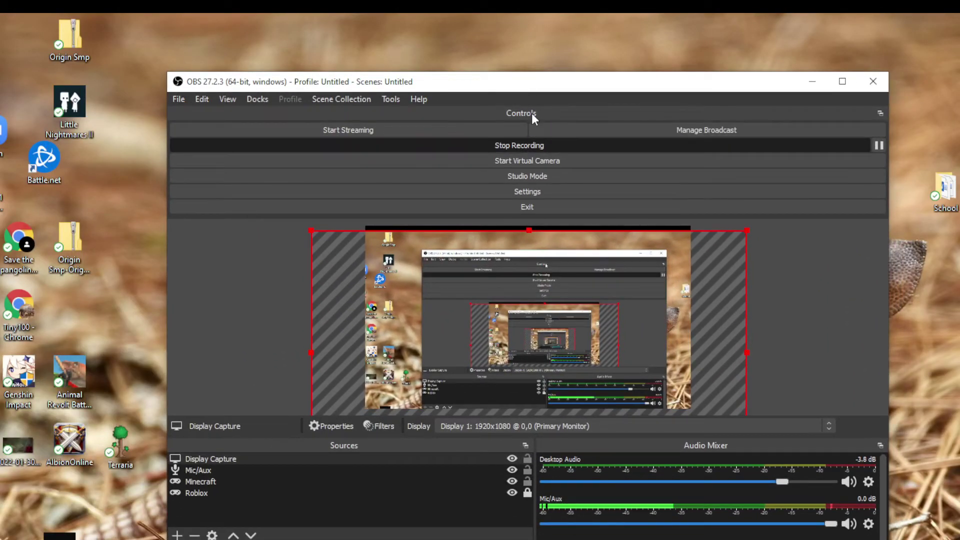
# Step: Detach the recording controls and move the floating panel down and to the right
pyautogui.moveTo(532, 113); pyautogui.dragTo(541, 346)
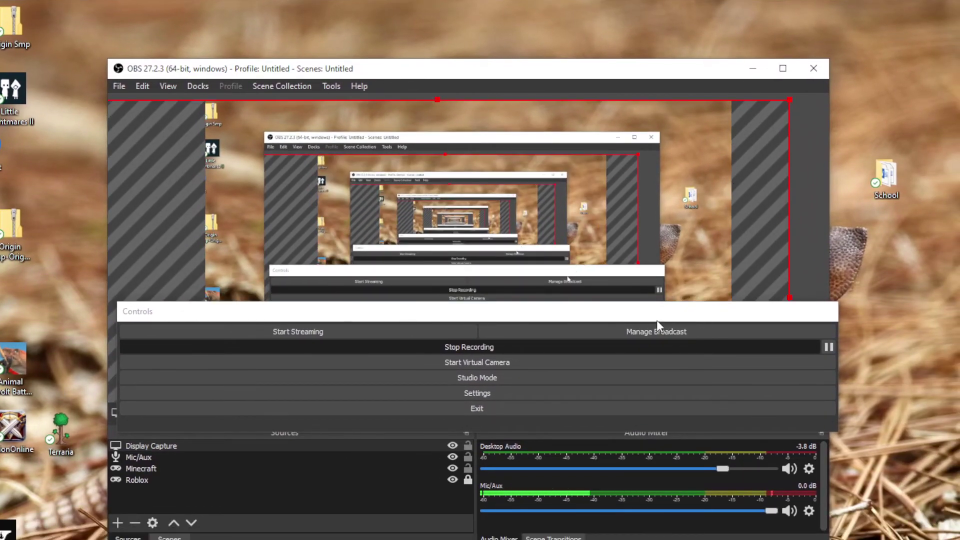
pyautogui.moveTo(657, 321); pyautogui.dragTo(786, 459)
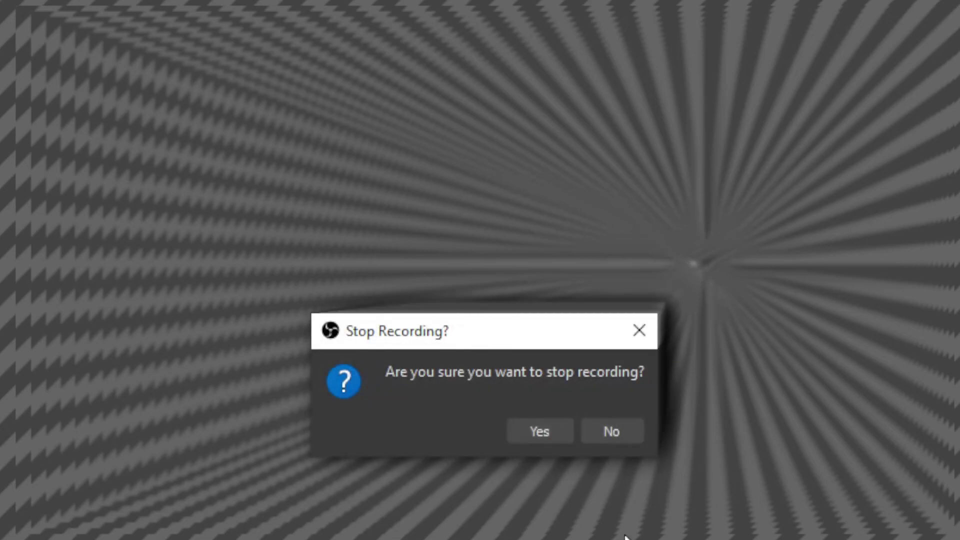
# Step: Slide the 'Stop Recording?' prompt up and right, leaving a mirrored trail in the preview
pyautogui.moveTo(479, 338)
pyautogui.mouseDown()
pyautogui.moveTo(439, 407)
pyautogui.moveTo(310, 338)
pyautogui.moveTo(407, 101)
pyautogui.moveTo(821, 159)
pyautogui.moveTo(663, 403)
pyautogui.moveTo(371, 153)
pyautogui.moveTo(872, 157)
pyautogui.moveTo(201, 224)
pyautogui.moveTo(938, 182)
pyautogui.moveTo(228, 279)
pyautogui.moveTo(864, 353)
pyautogui.moveTo(398, 78)
pyautogui.moveTo(503, 397)
pyautogui.moveTo(755, 332)
pyautogui.moveTo(766, 304)
pyautogui.moveTo(590, 218)
pyautogui.mouseUp()
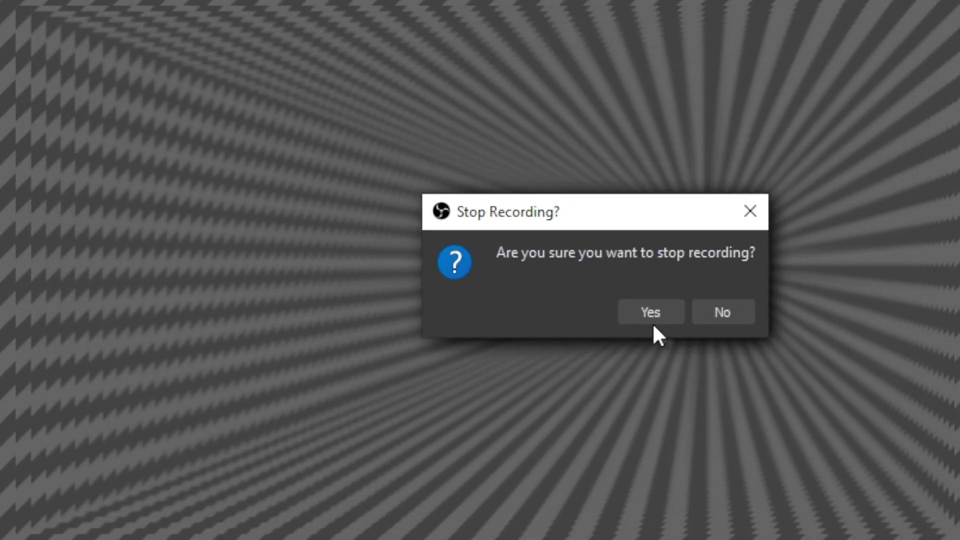